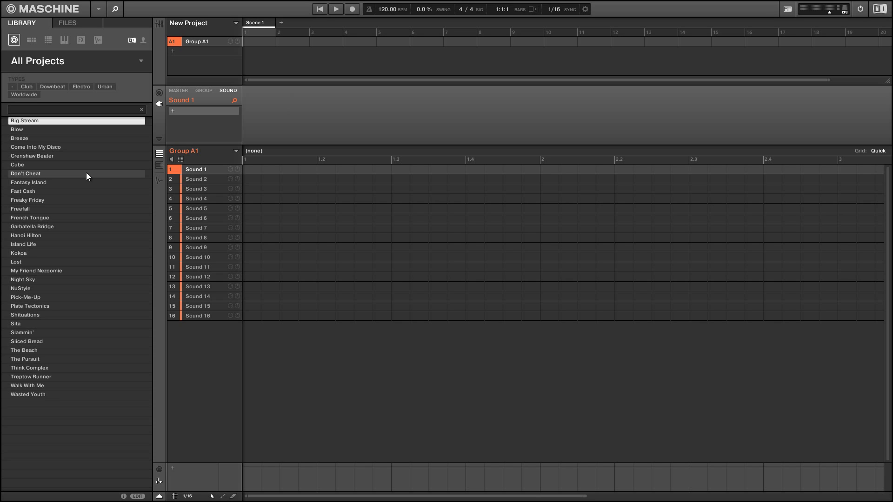
Filter the Instruments library by the Guitar tag and load the Physical Spain preset.
click(64, 41)
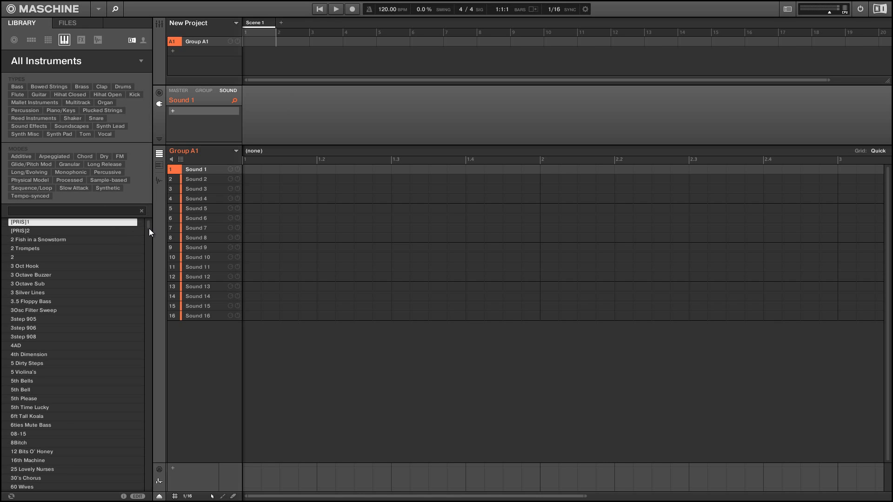
drag(149, 228, 153, 244)
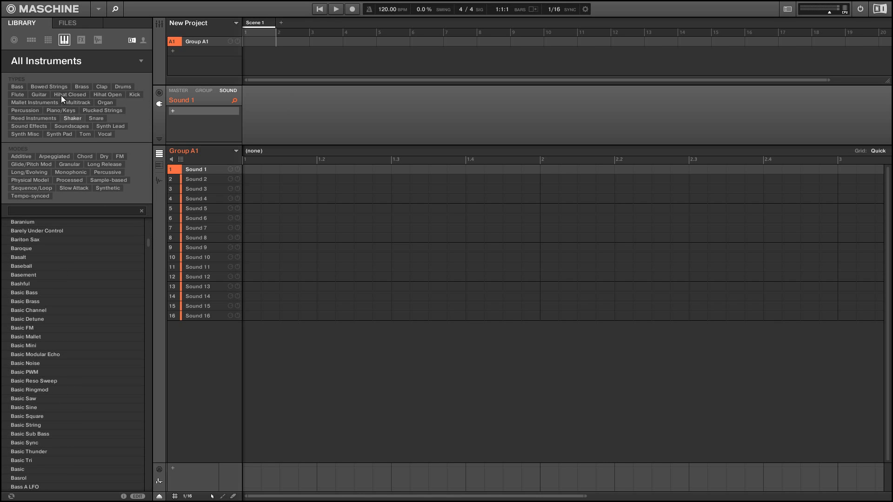
click(45, 96)
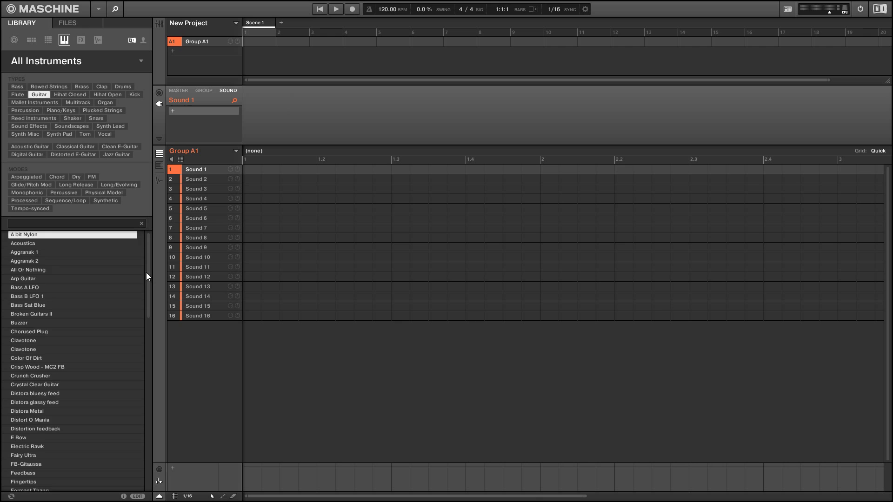
drag(146, 273, 144, 401)
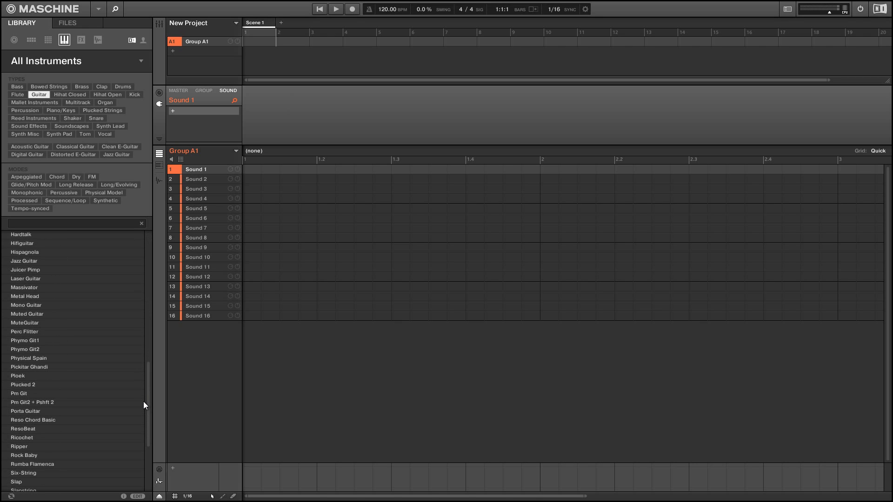
click(60, 359)
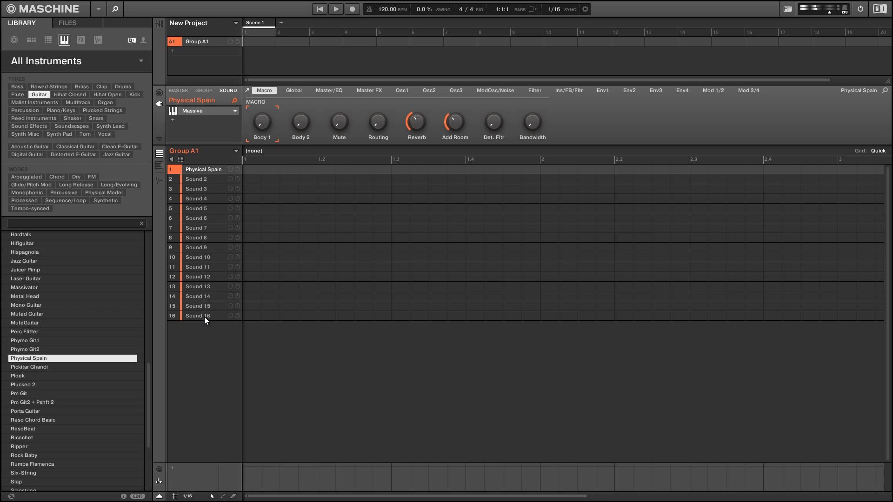
Show the pattern editor in keyboard view for the Physical Spain guitar sound.
click(159, 165)
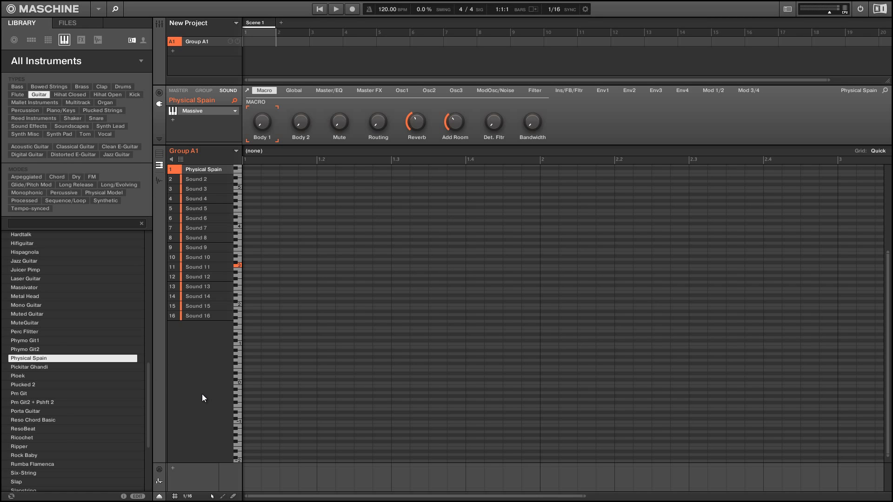
Leave full screen and close Maschine, discarding the unsaved project.
key(ctrl+f)
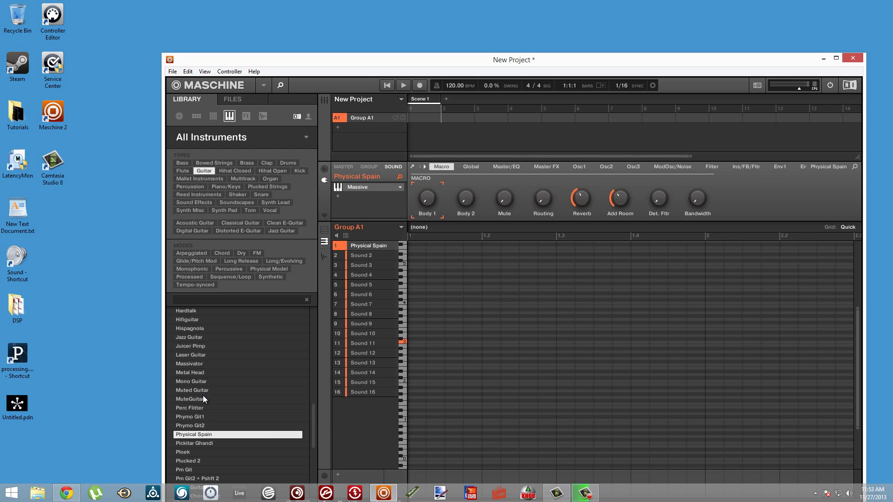
click(849, 60)
click(474, 276)
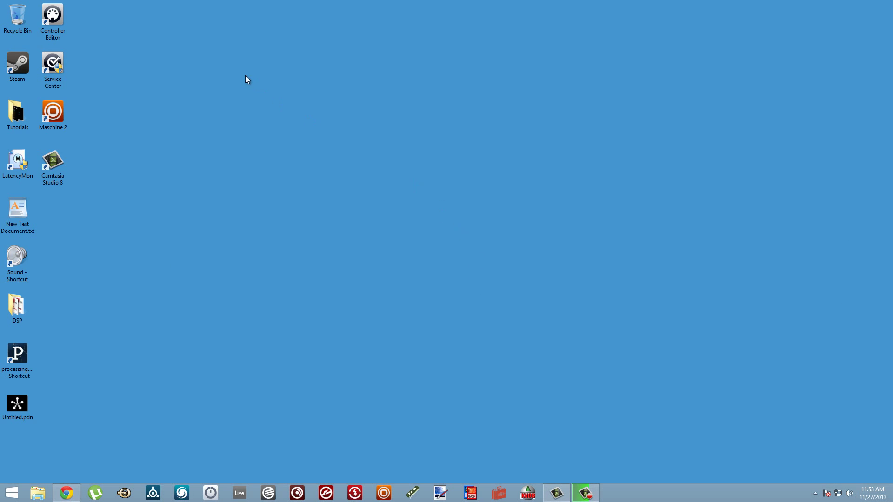
Launch Controller Editor and create a new template for the Maschine Mikro MK2.
double_click(59, 18)
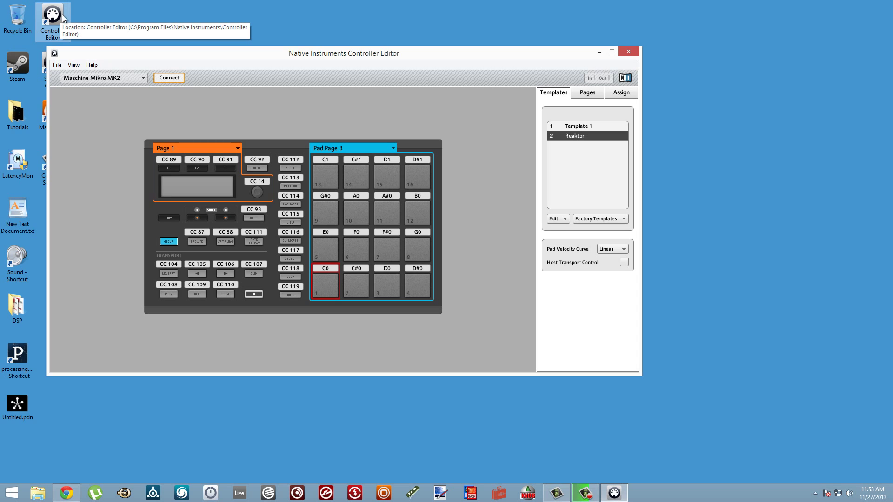
click(556, 219)
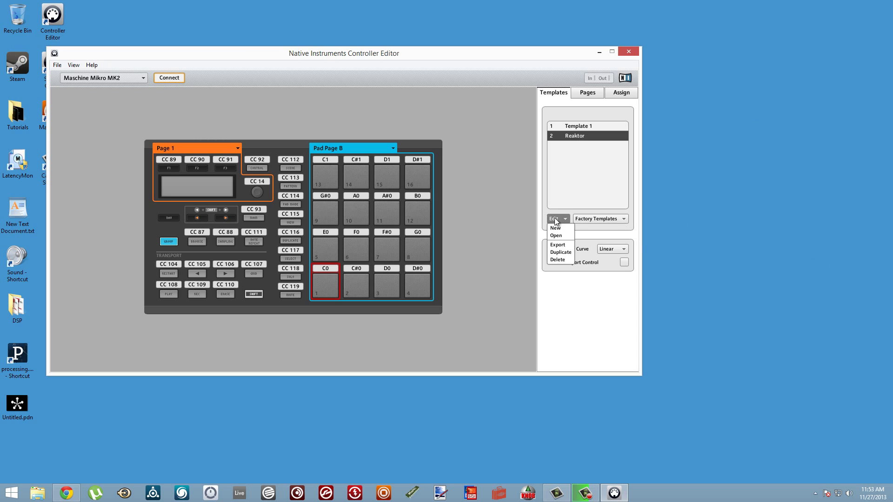
click(561, 232)
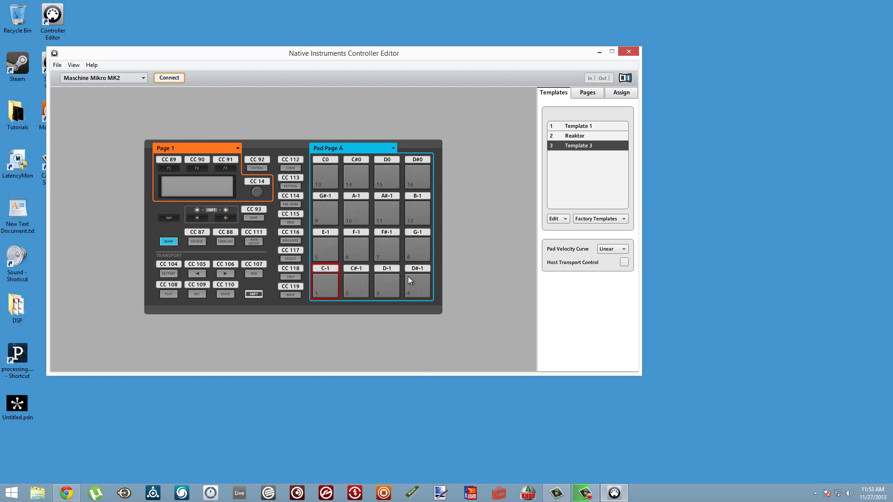
Set pads 1–4 on Pad Page A to notes C2, D2, E2 and F2.
click(326, 284)
click(584, 207)
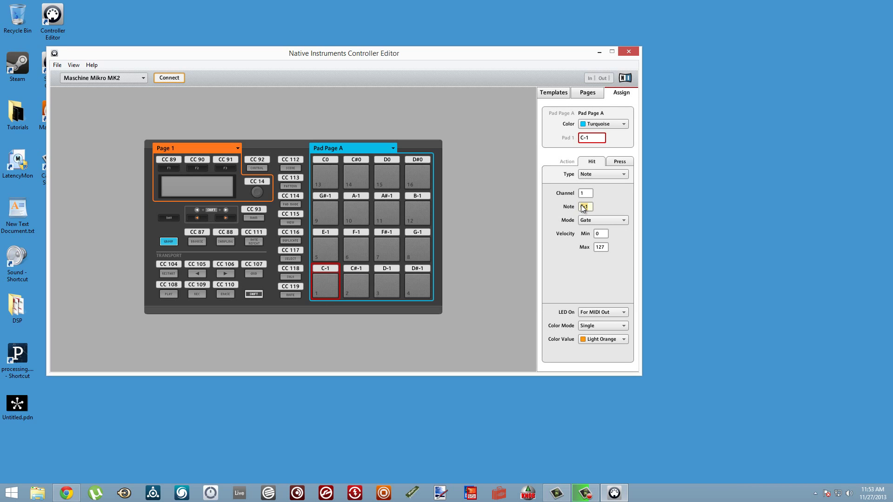
text(C2)
key(Return)
click(356, 282)
text(D2)
key(Return)
click(397, 278)
key(Return)
click(426, 284)
key(Return)
Set pads 5–8 to notes G2, A2, B2 and C3.
click(334, 248)
click(587, 210)
text(G2)
click(362, 244)
click(588, 210)
text(A2)
key(Return)
click(398, 252)
key(Return)
click(427, 245)
click(591, 210)
text(C3)
key(Return)
Set pad 9's note to C4.
click(321, 215)
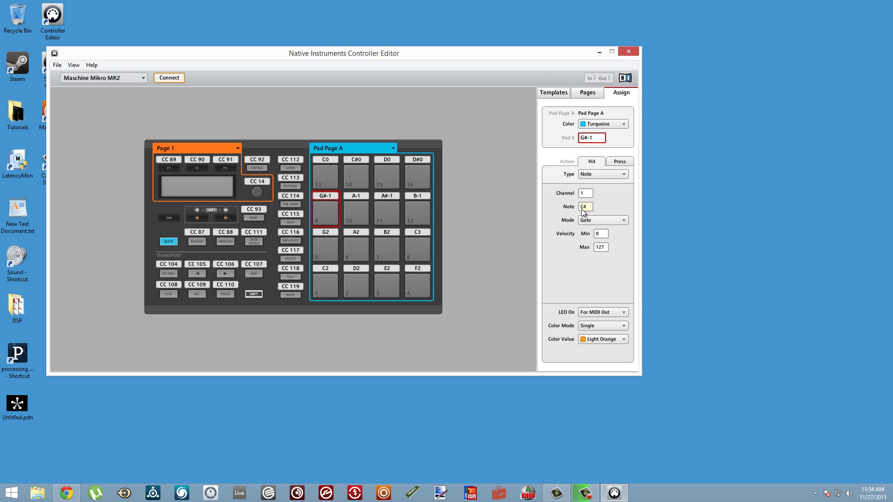
text(C4)
key(Return)
click(356, 209)
Set pads 9–12 to notes D3, E3, F3 and G3.
click(325, 211)
key(Return)
click(365, 218)
key(Return)
click(401, 219)
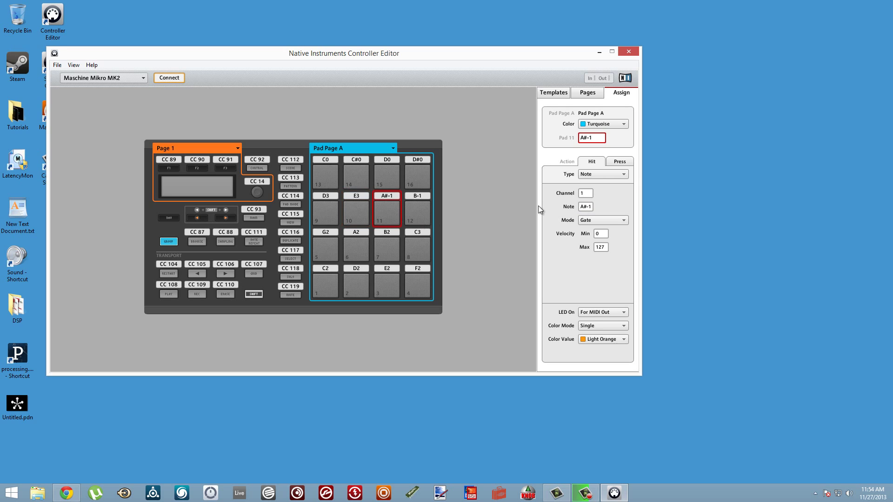
click(585, 208)
text(F3)
key(Return)
click(427, 217)
click(585, 208)
text(G3)
key(Return)
Set pads 13–16 to notes A3, B3, C4 and D4.
click(324, 176)
double_click(586, 207)
text(A3)
click(365, 185)
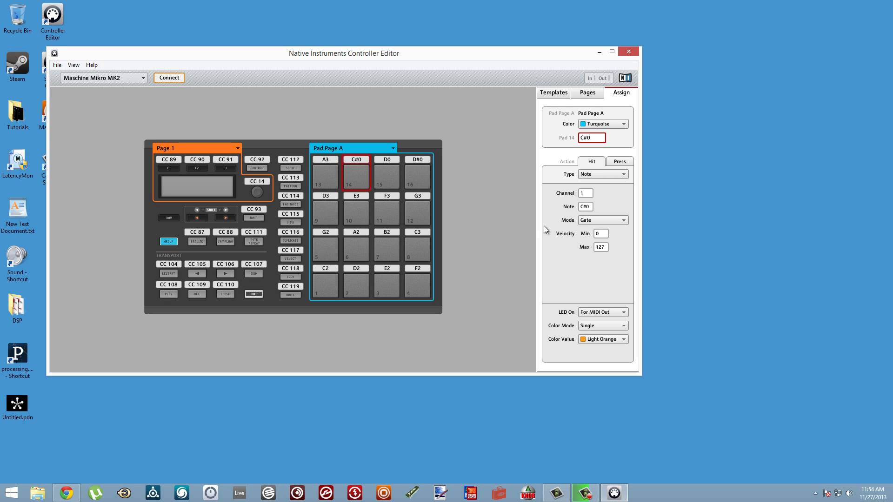
double_click(581, 205)
text(B3)
click(395, 179)
double_click(582, 207)
text(C4)
click(418, 176)
double_click(583, 207)
text(D4)
key(Return)
click(353, 151)
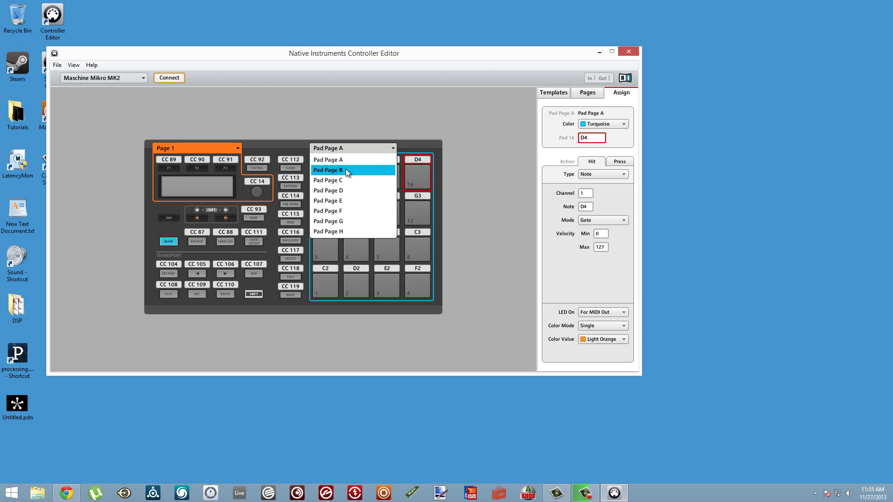
On Pad Page B, name pads 1–3 A1, B1 and C1.
click(345, 169)
click(329, 283)
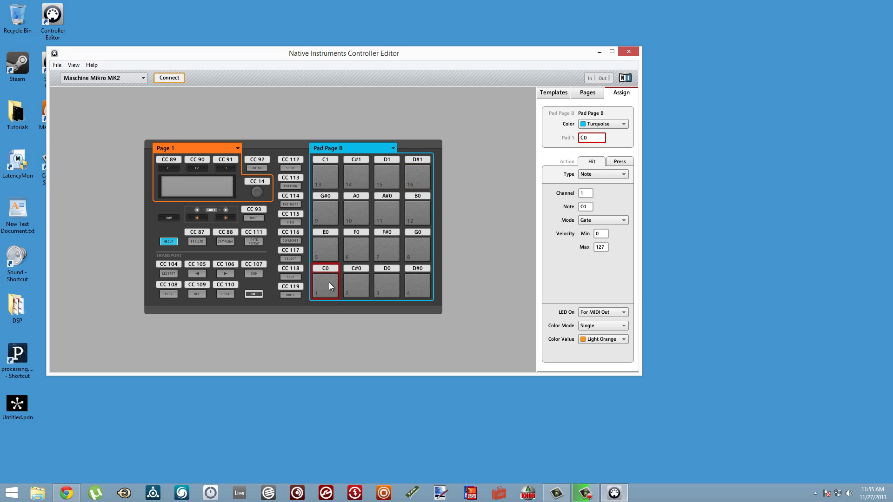
double_click(598, 137)
text(A1)
key(Return)
key(Tab)
double_click(598, 138)
text(B1)
key(Return)
key(Tab)
double_click(599, 140)
text(C11)
key(Return)
Switch back to Pad Page A, view the saved templates, and close Controller Editor.
click(337, 147)
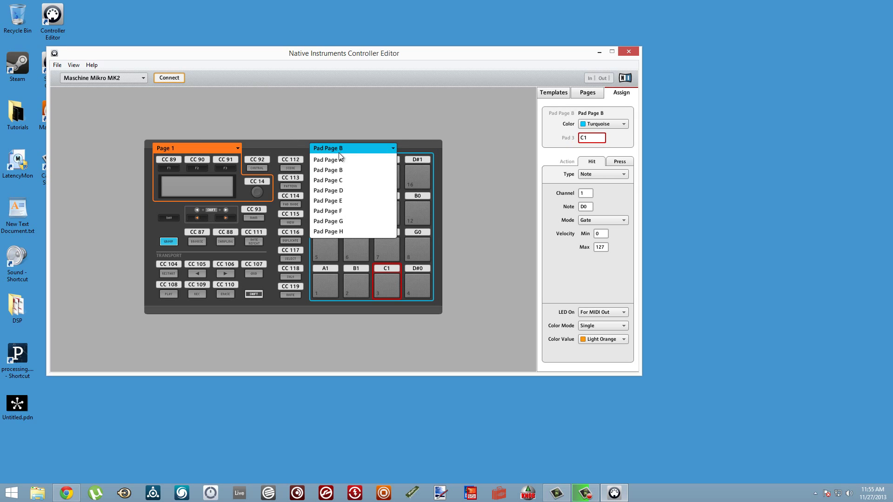
click(338, 151)
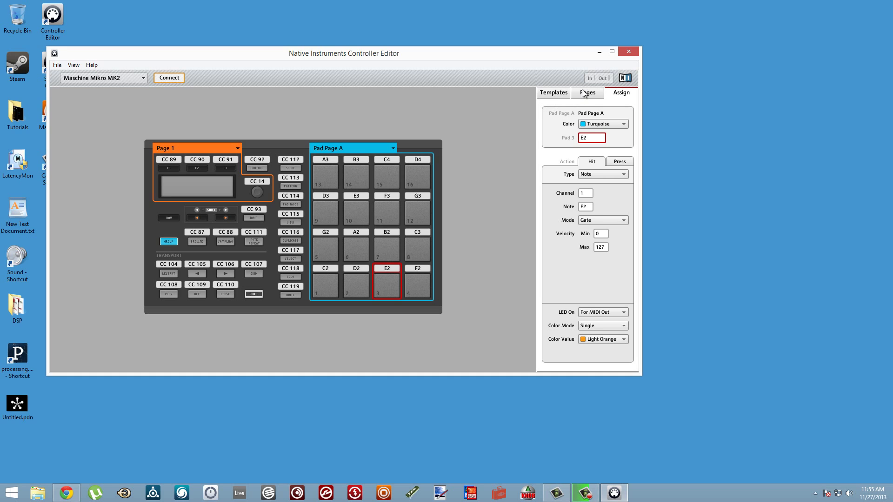
click(552, 94)
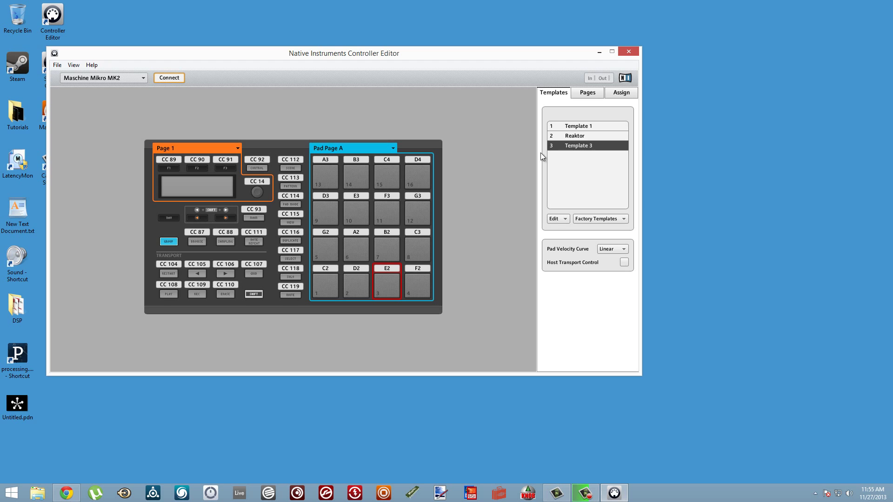
click(627, 55)
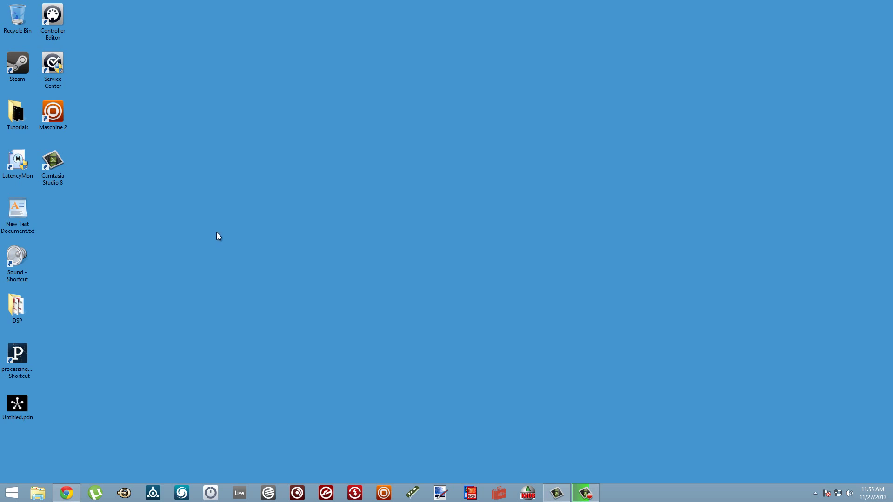
Launch Maschine 2 from its desktop shortcut and bring its window to the front.
double_click(54, 118)
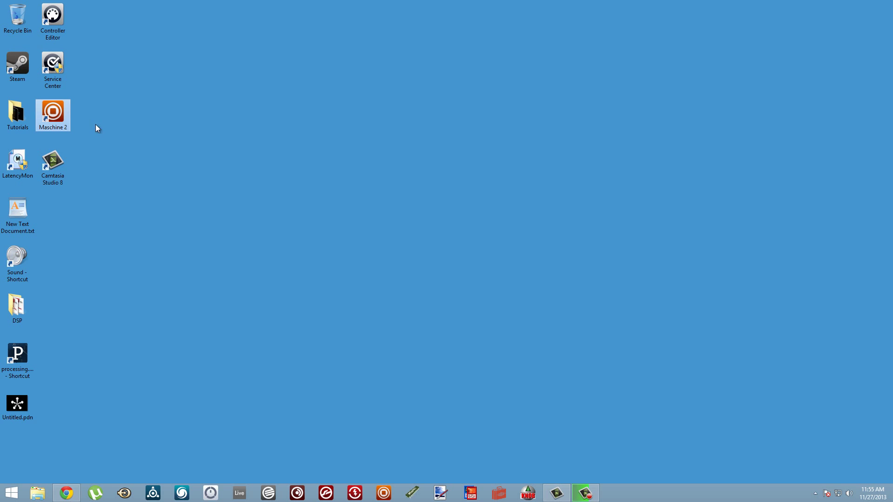
click(385, 493)
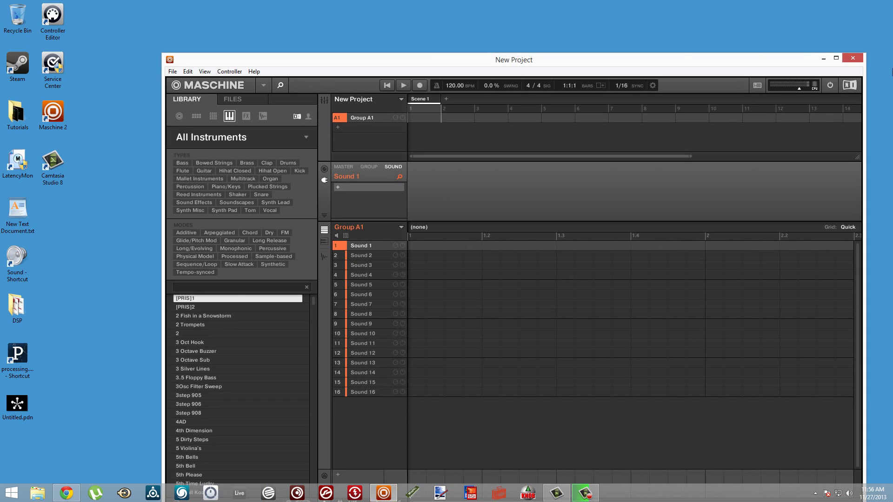
Go full screen, filter the Library to Guitar, and load Physical Spain from the list's end.
key(ctrl+f)
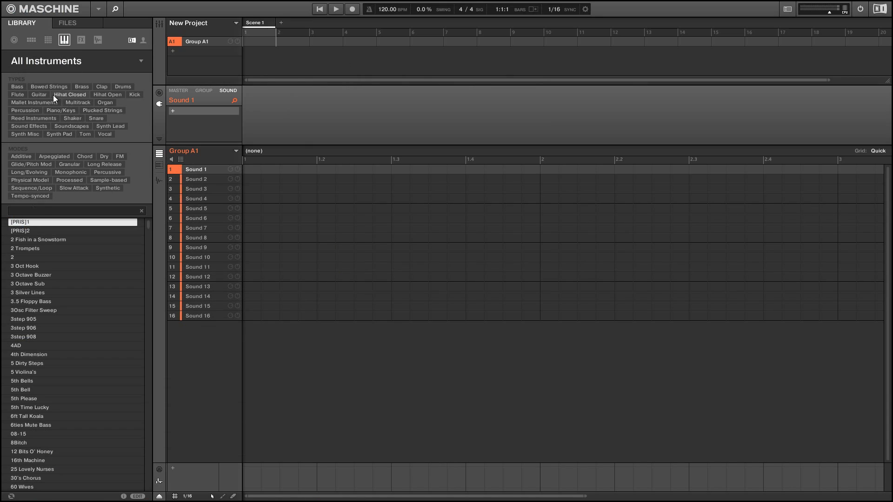
click(39, 94)
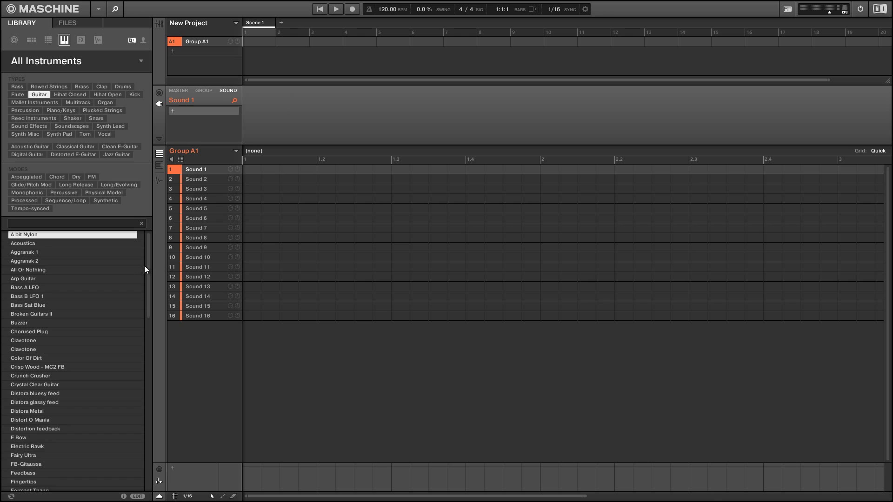
drag(146, 269, 125, 471)
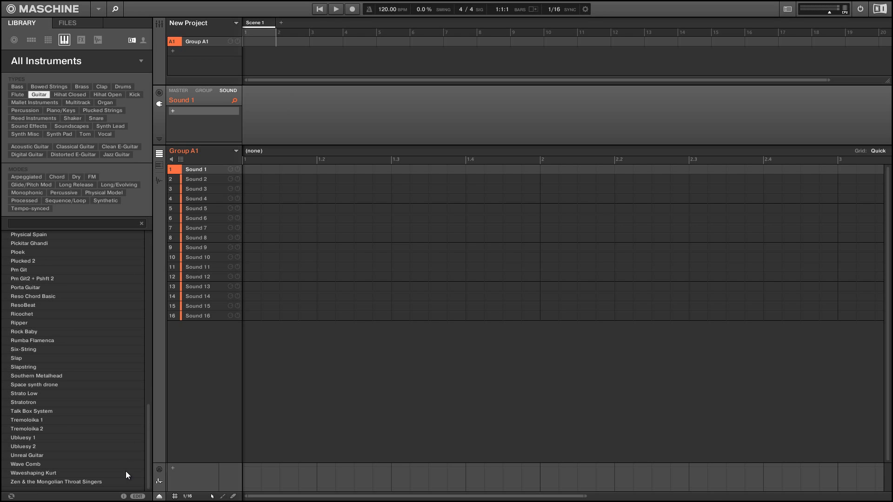
click(35, 233)
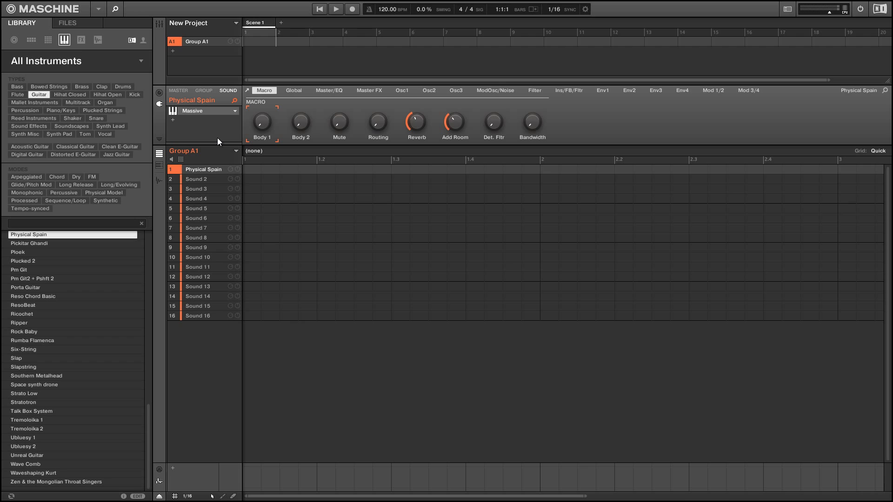
Switch the pattern editor to keyboard view for Group A1's Physical Spain sound.
click(159, 166)
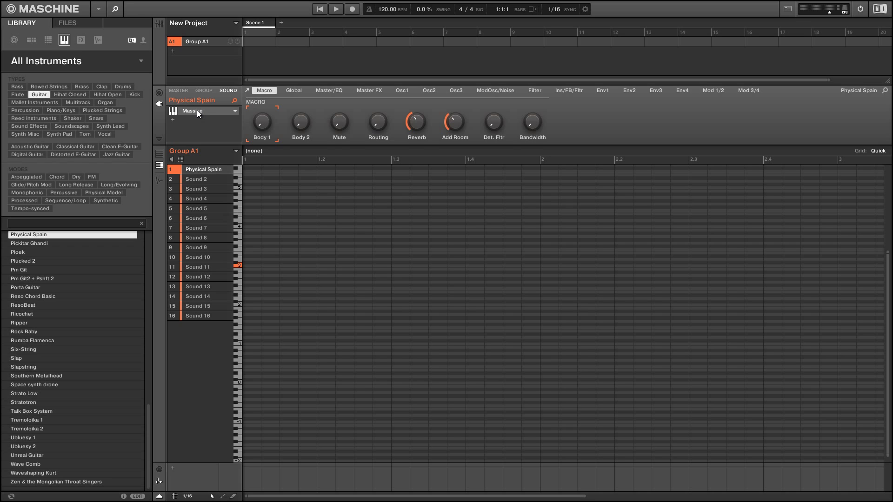
In Massive's full editor, raise the GLOBAL tab's Global tune from 0.00 to 13.00.
click(197, 110)
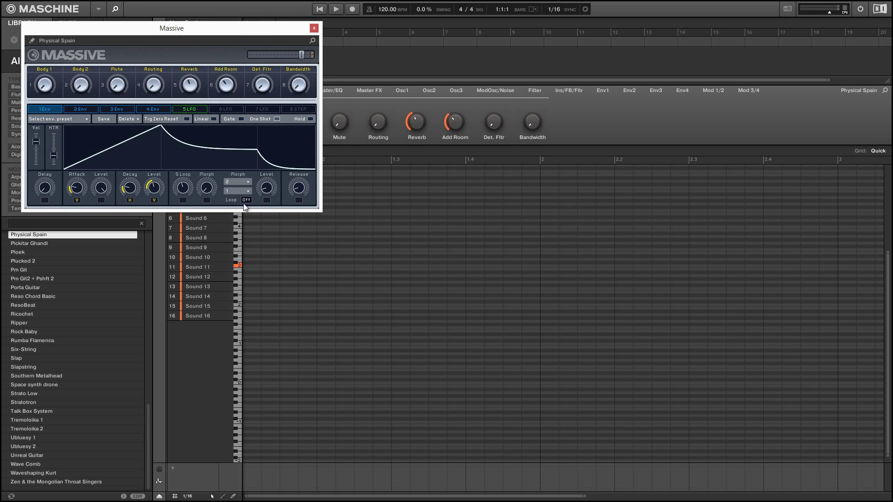
click(32, 41)
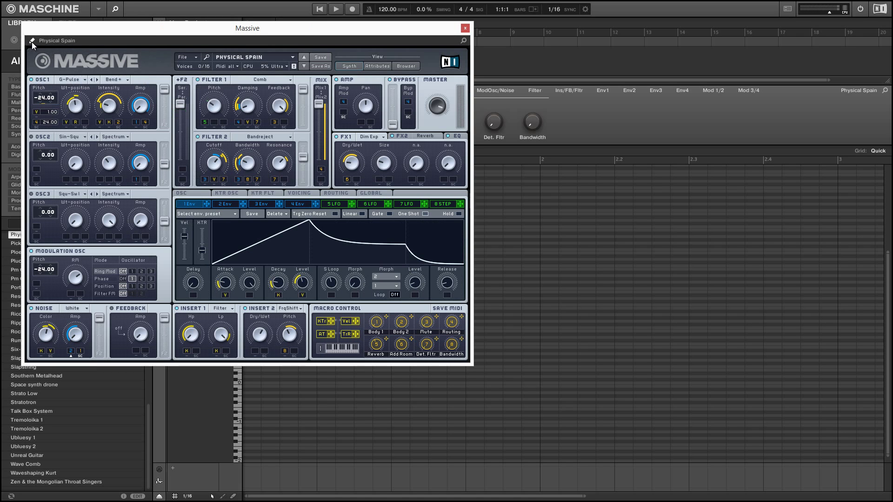
click(369, 193)
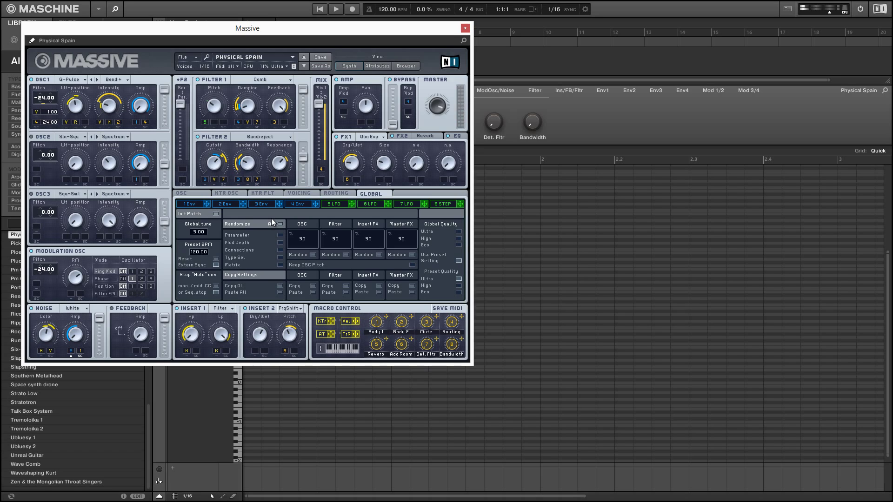
drag(195, 235, 205, 227)
click(464, 29)
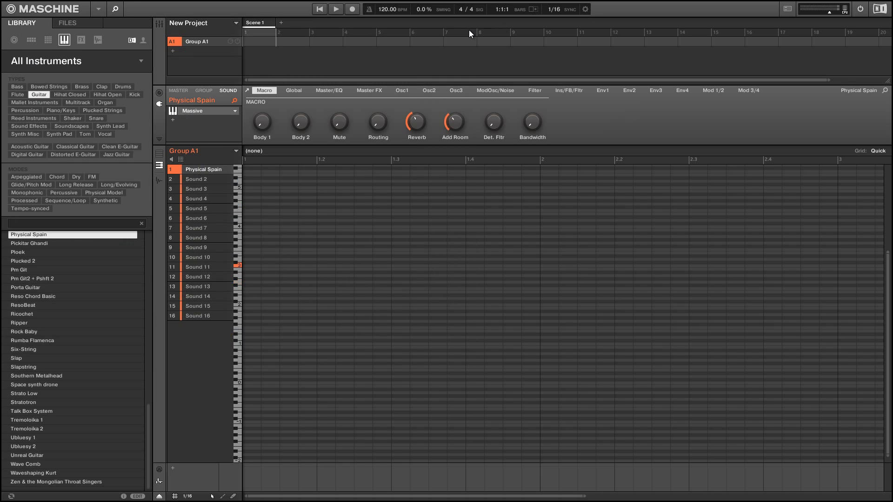